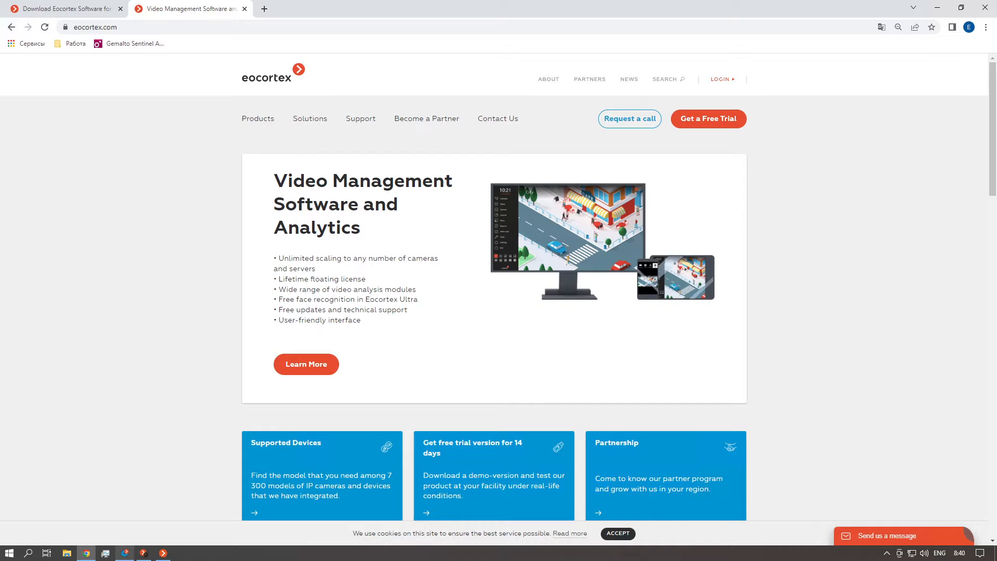
# Review the Eocortex 3.6 packages on the software download page, including the Archive Episodes ServiceInstaller
pyautogui.click(88, 9)
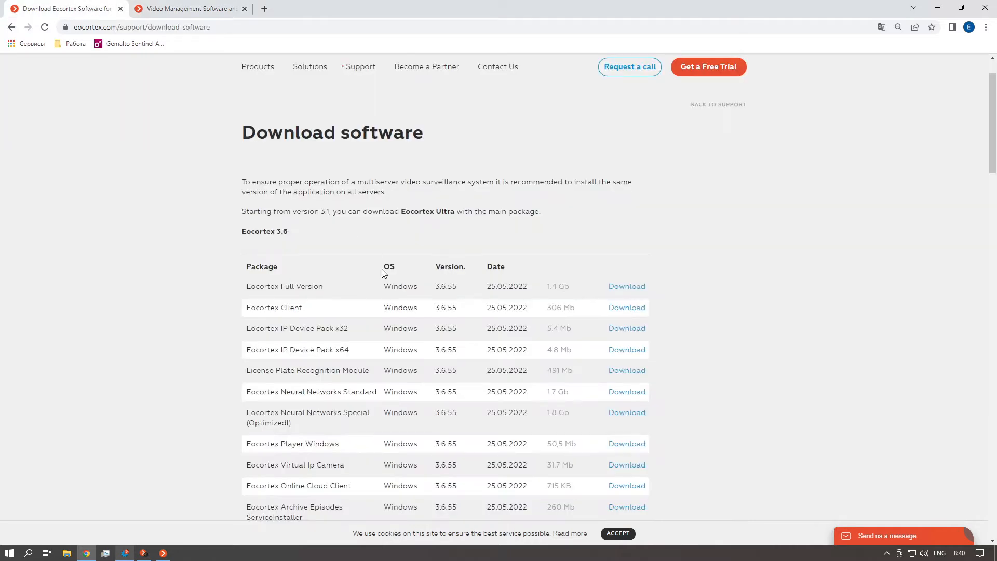
pyautogui.scroll(-5, 383, 271)
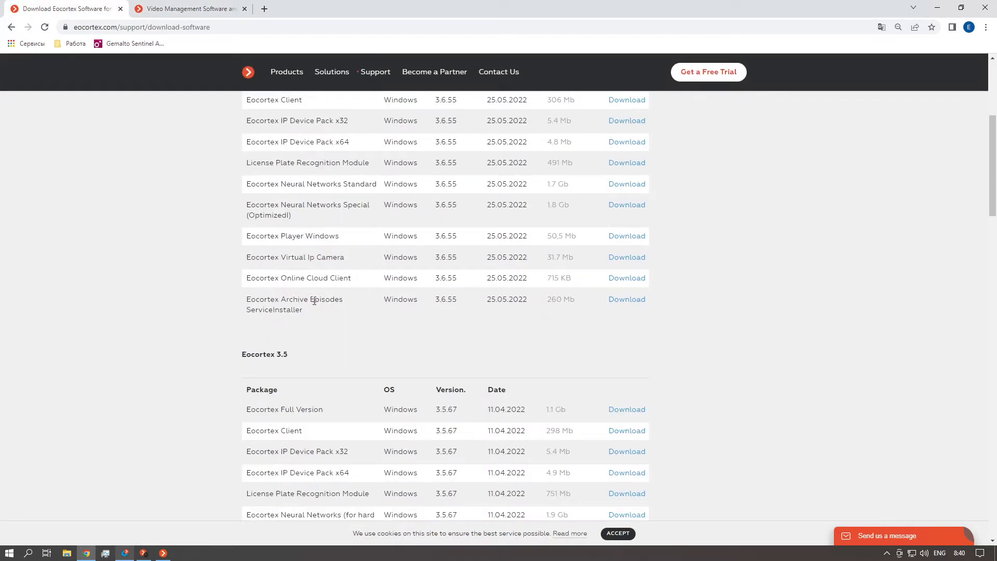
pyautogui.scroll(1, 314, 301)
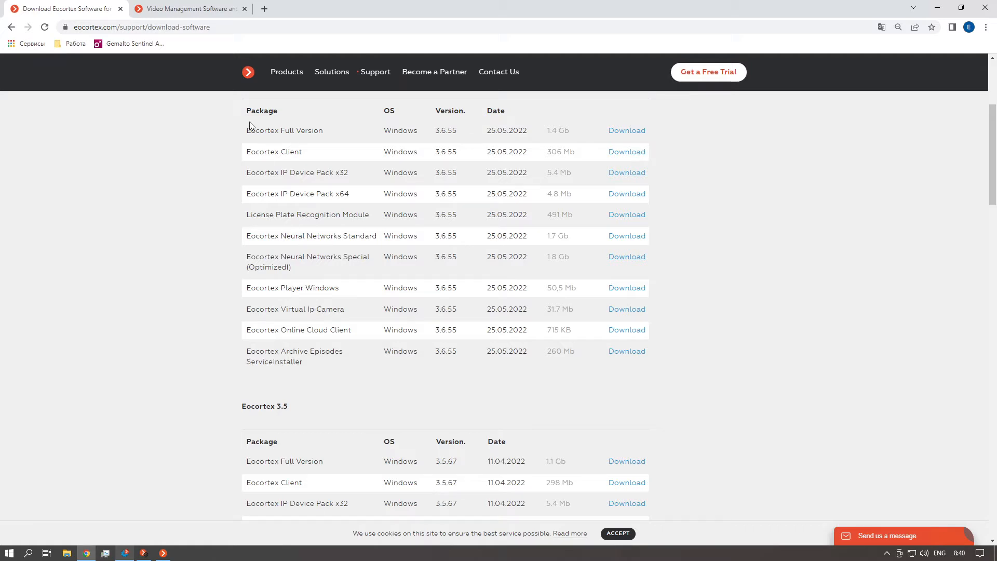
# Switch to Eocortex Configurator and test the connection to the episode archive service in the servers' general settings
pyautogui.click(124, 553)
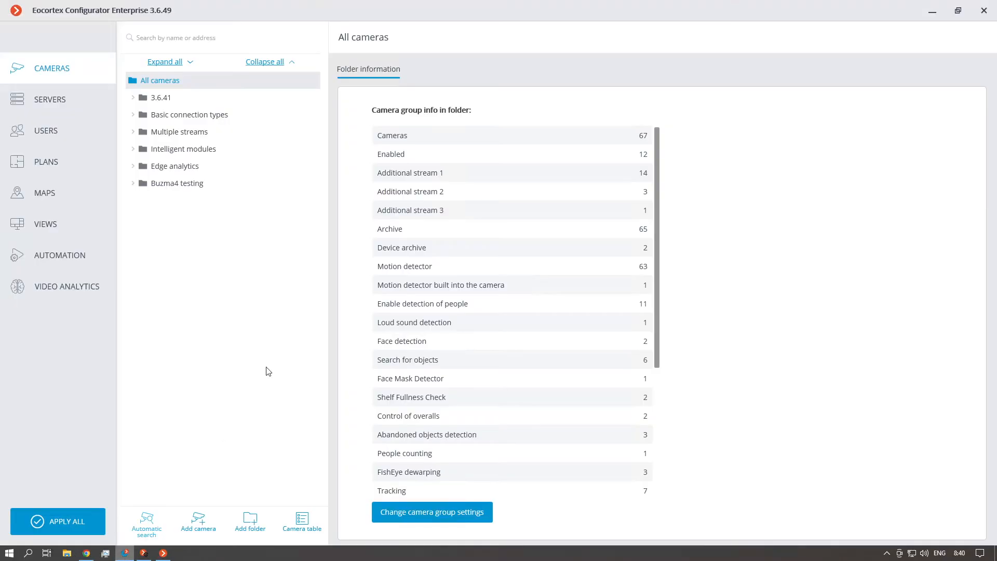
pyautogui.click(43, 107)
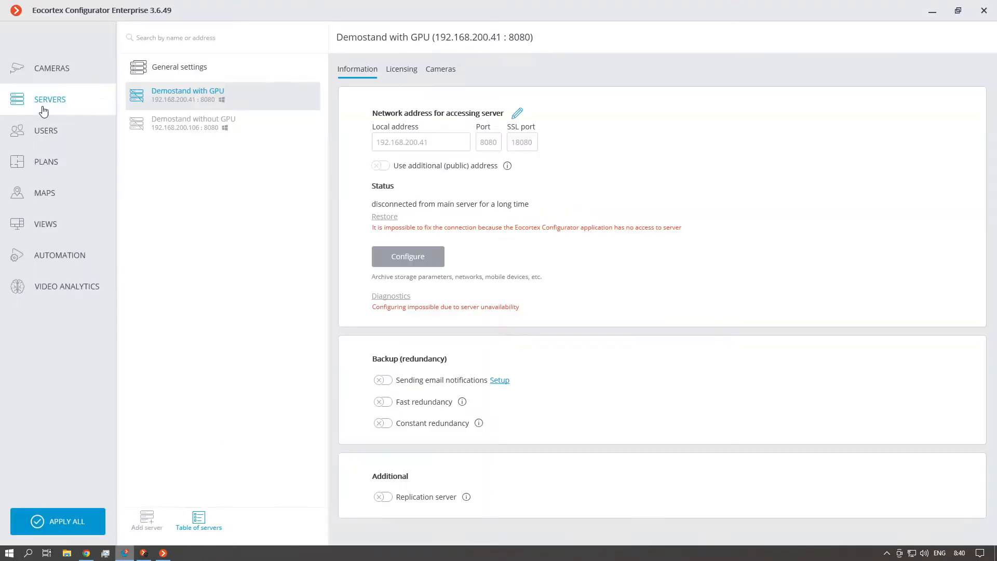
pyautogui.click(202, 69)
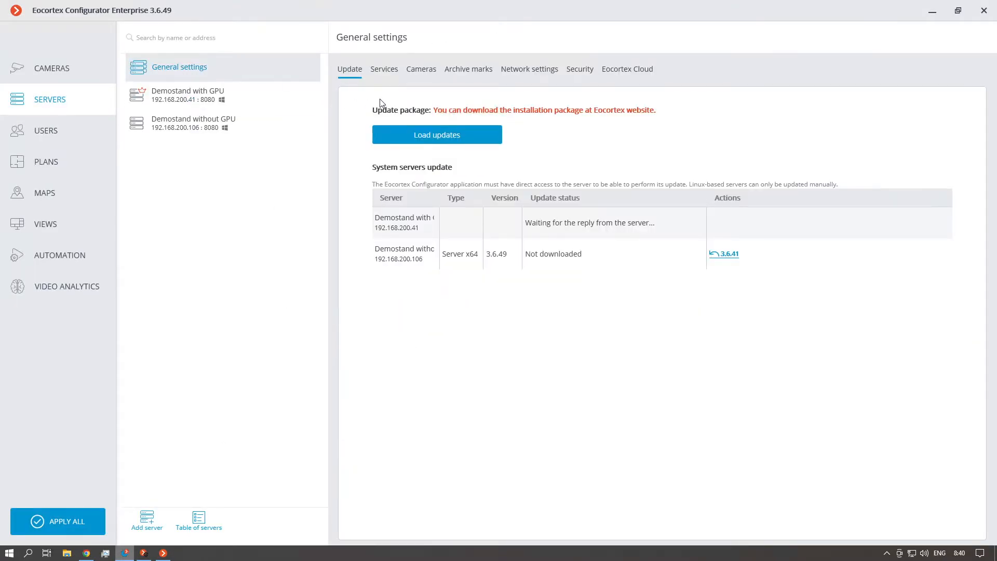
pyautogui.click(390, 69)
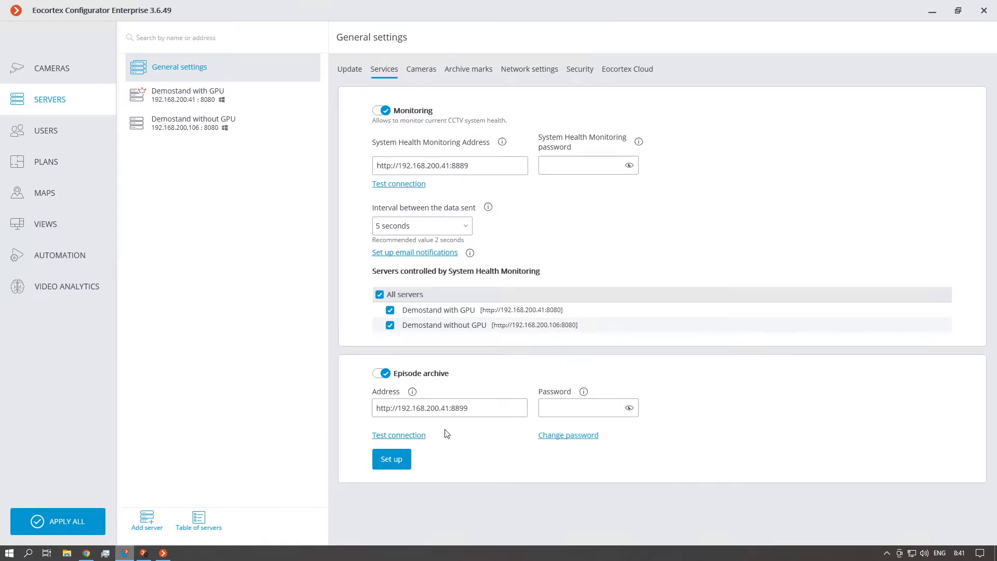
pyautogui.click(404, 439)
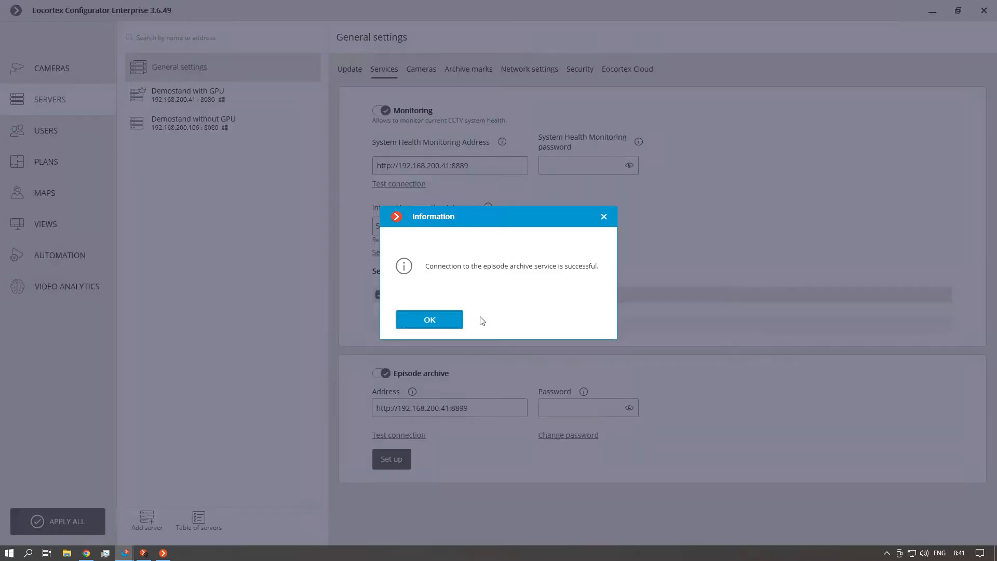
pyautogui.click(434, 321)
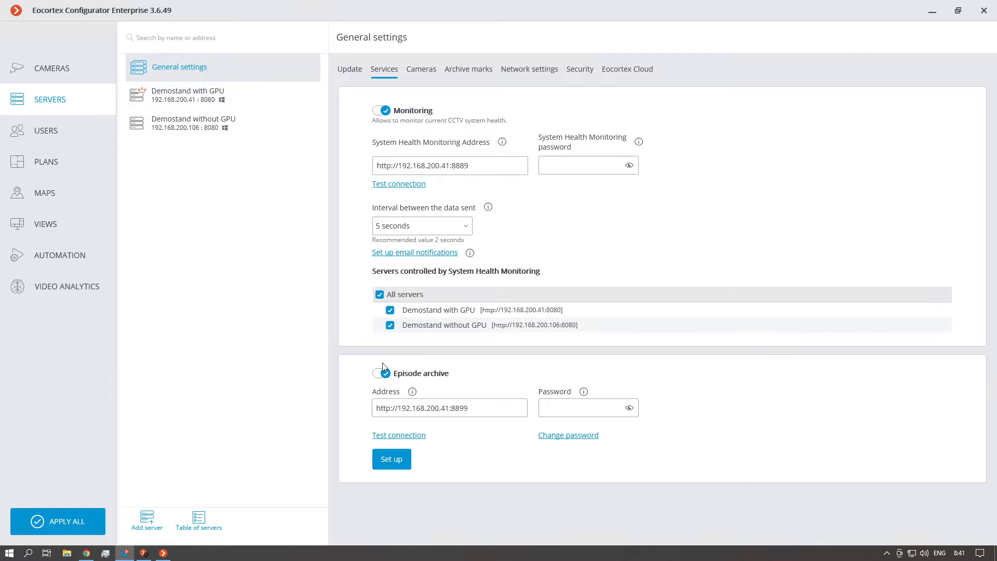
# Apply the episode archive hosting setup with drive D:\ assigned to it, and apply the whole system configuration
pyautogui.click(392, 459)
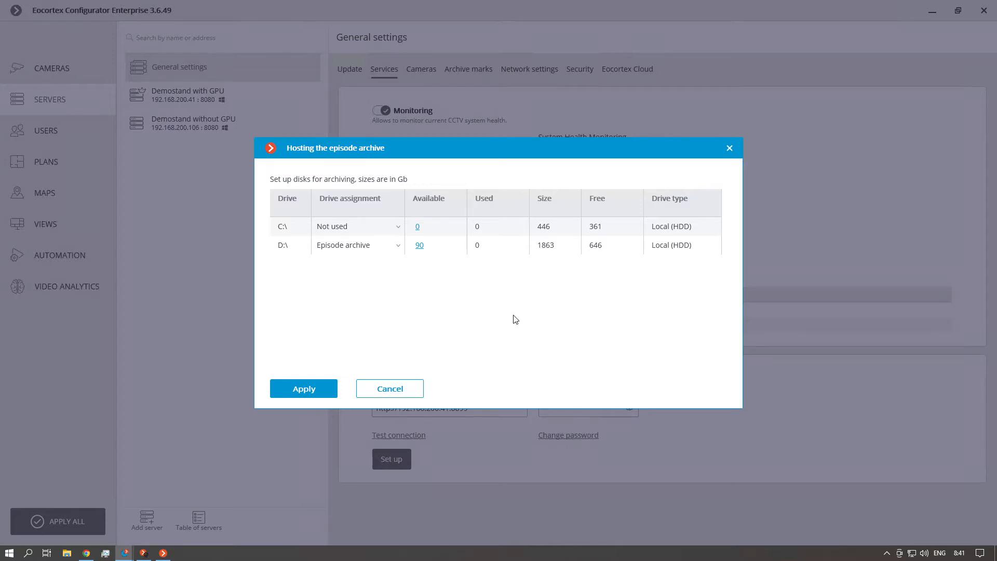
pyautogui.click(284, 248)
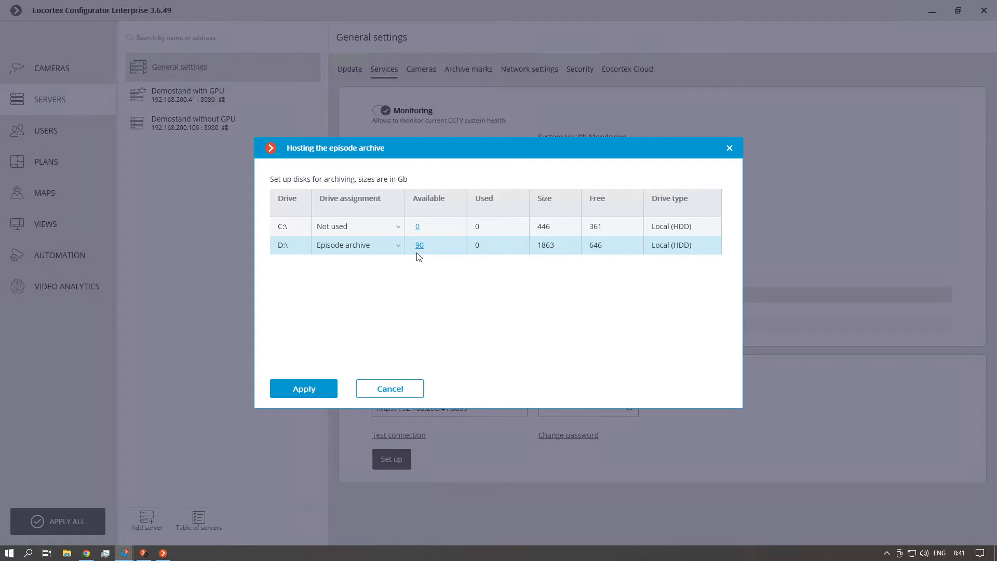
pyautogui.click(313, 383)
pyautogui.click(463, 320)
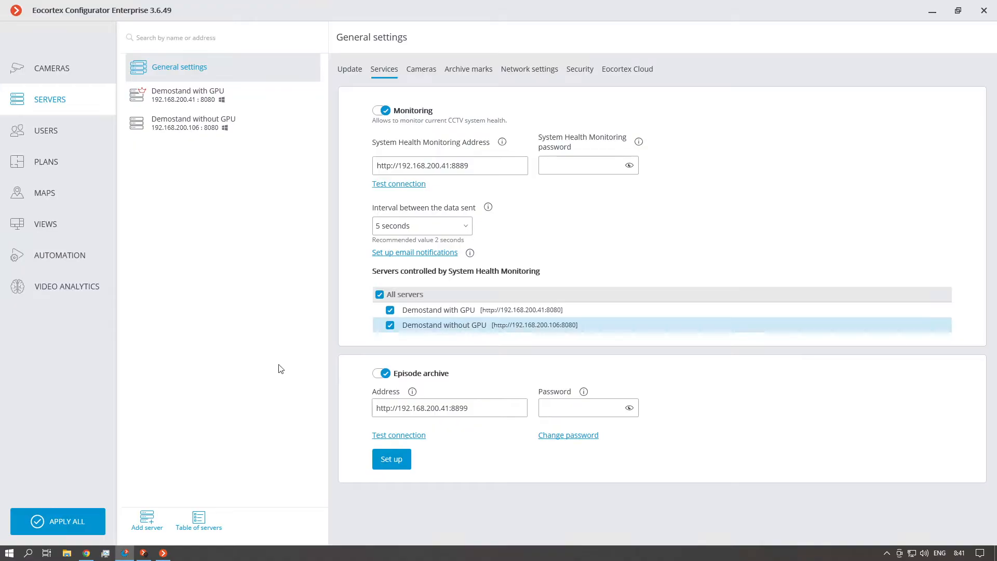
pyautogui.click(72, 524)
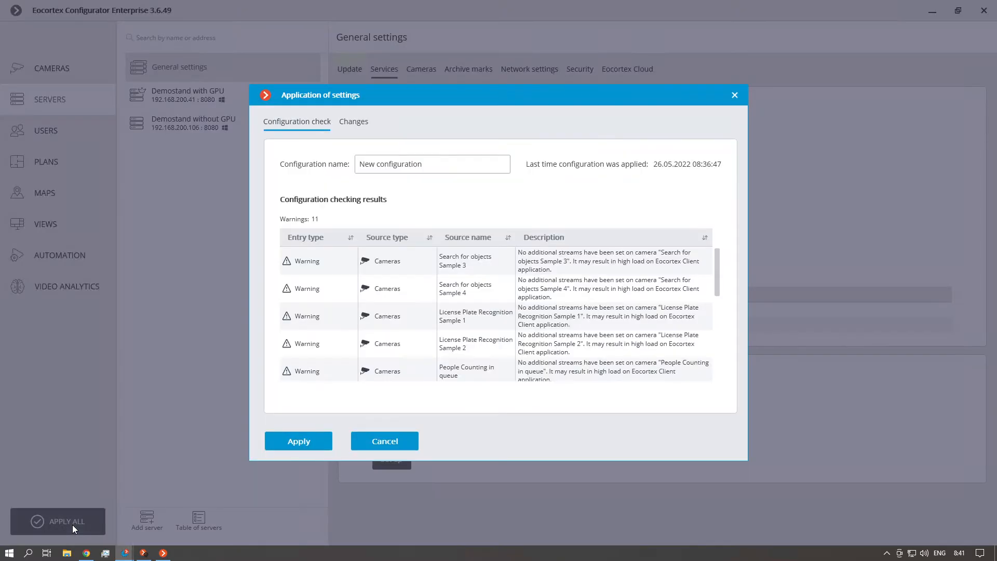
pyautogui.click(304, 441)
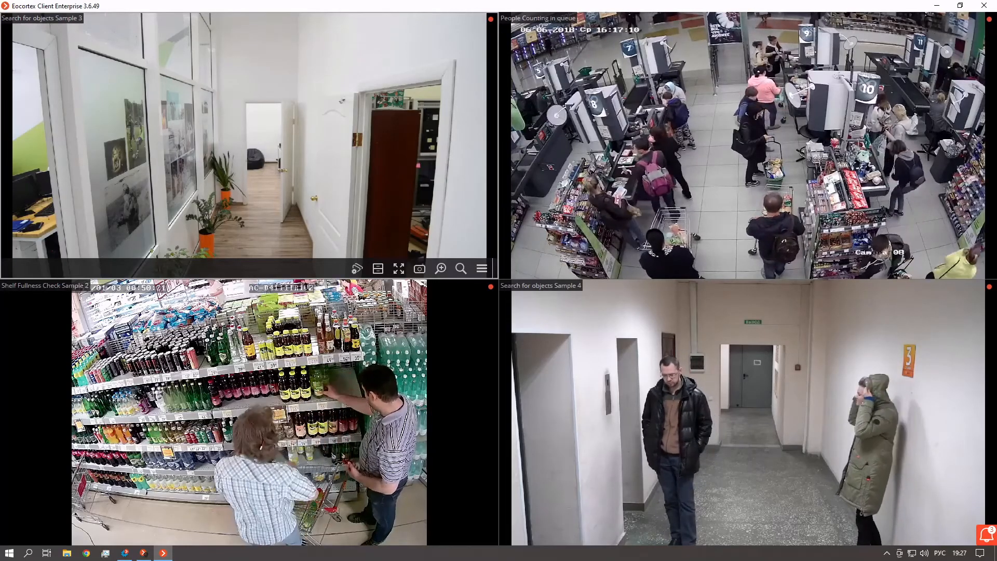
# In Eocortex Client, display the archive of camera Search for objects Sample 3, open its episode creation dialog and close it without saving
pyautogui.rightClick(271, 151)
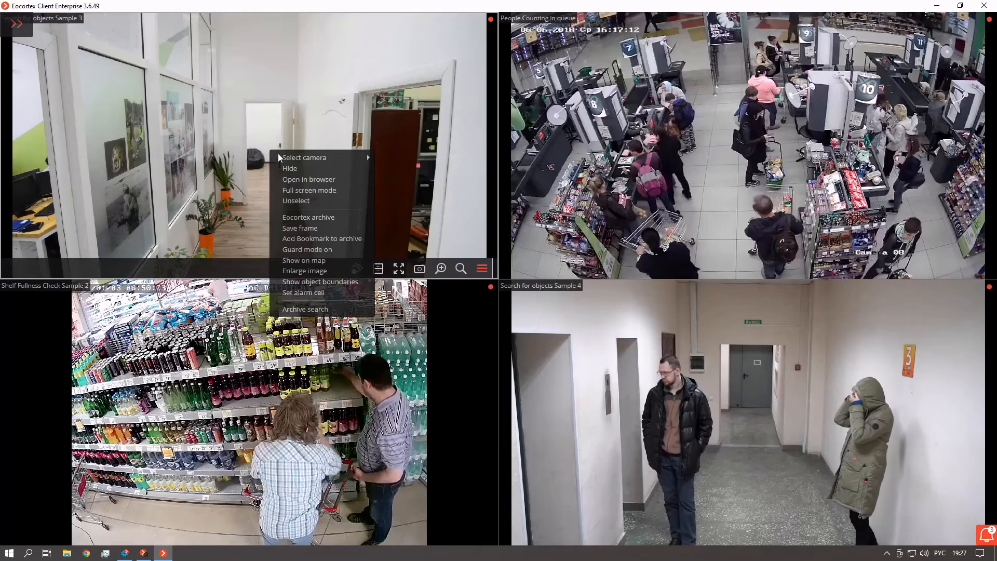
pyautogui.click(318, 218)
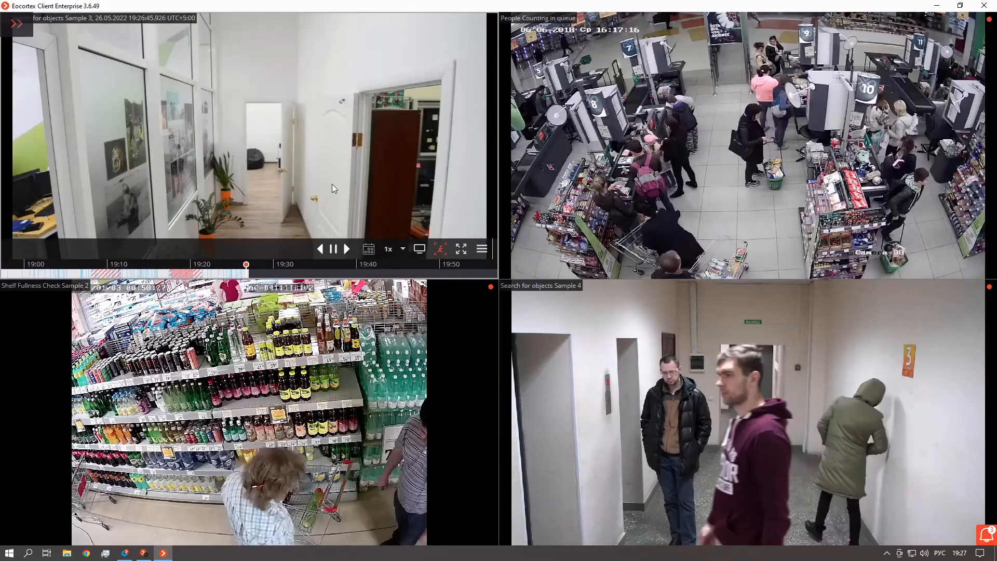
pyautogui.rightClick(285, 180)
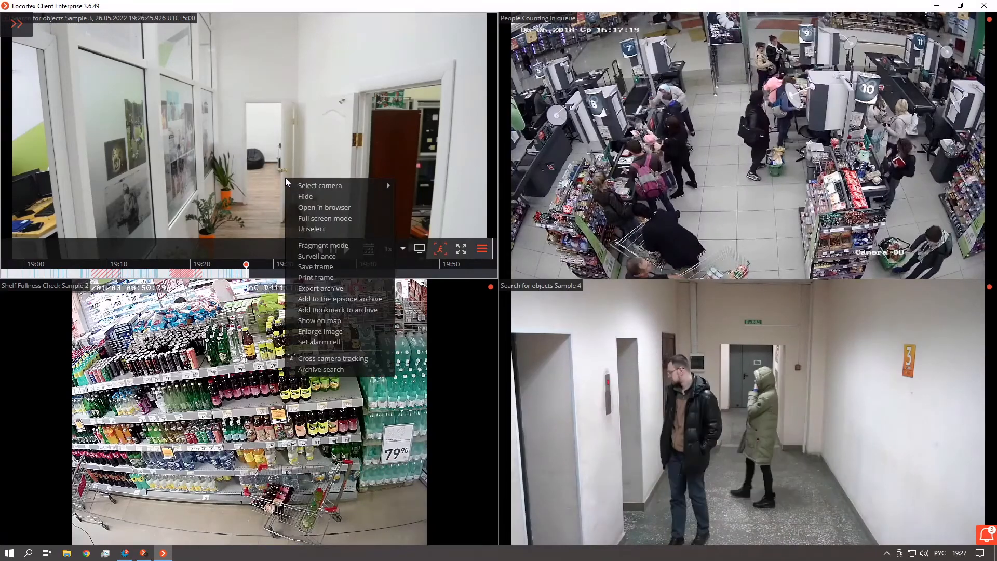
pyautogui.click(361, 303)
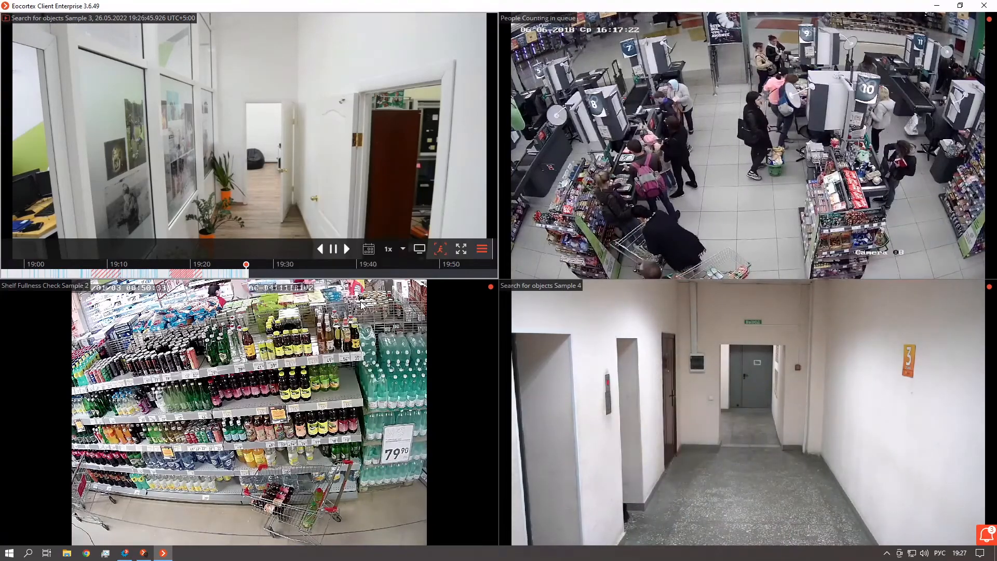
pyautogui.click(735, 100)
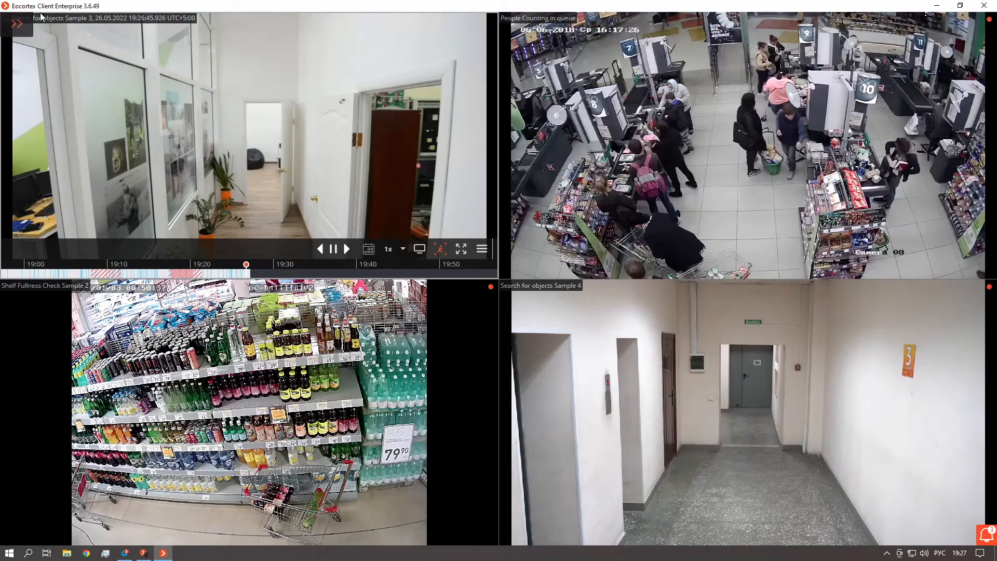
# In archive mode, add a People Counting in queue episode from 19:19:26 to 19:22:49 with description 1254 to the episode archive
pyautogui.click(17, 23)
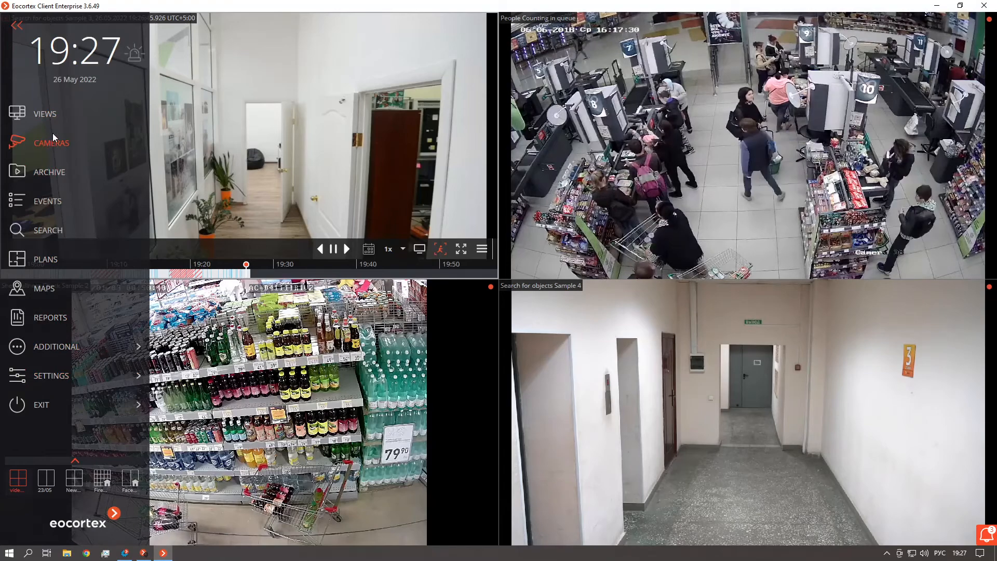
pyautogui.click(50, 172)
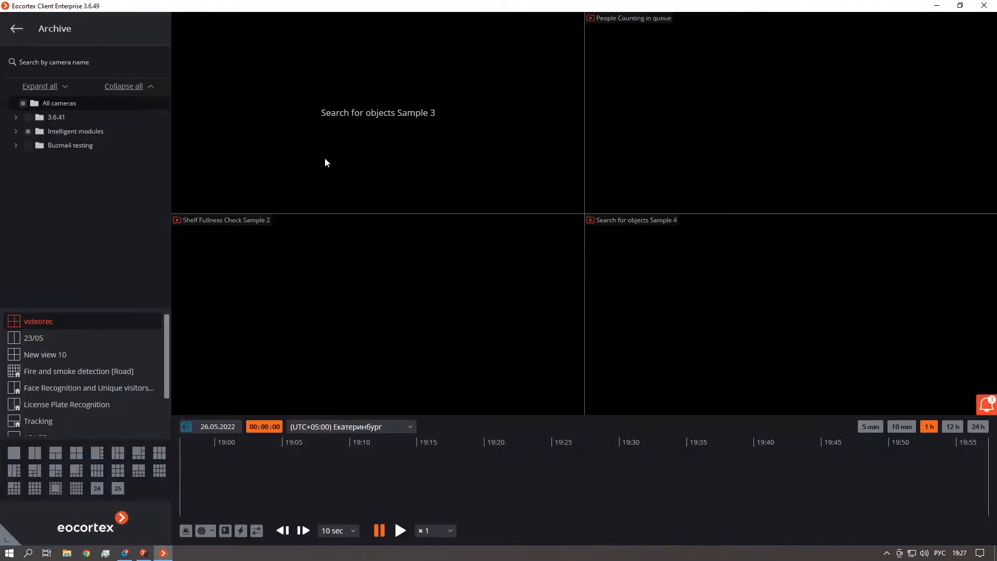
pyautogui.rightClick(696, 163)
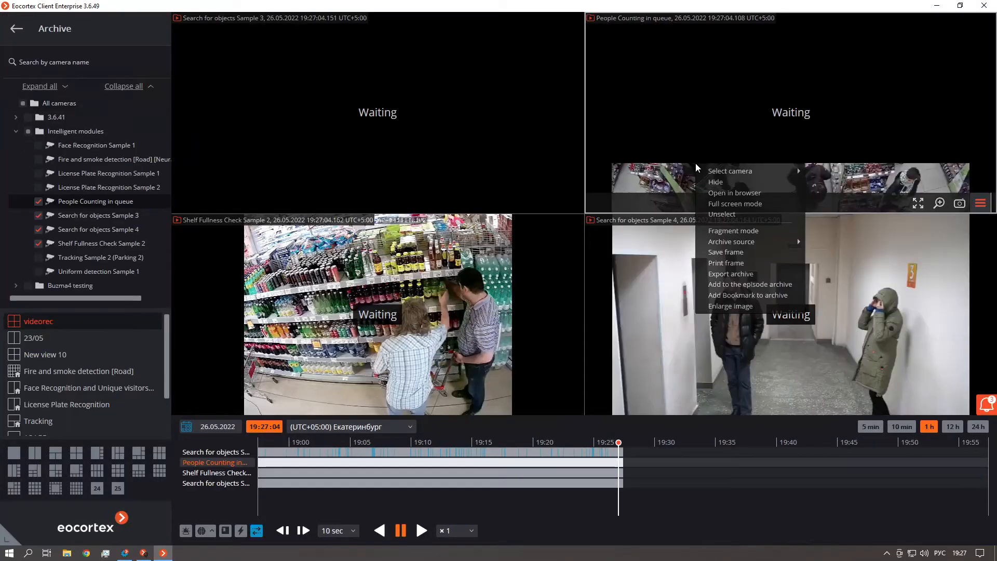
pyautogui.click(748, 285)
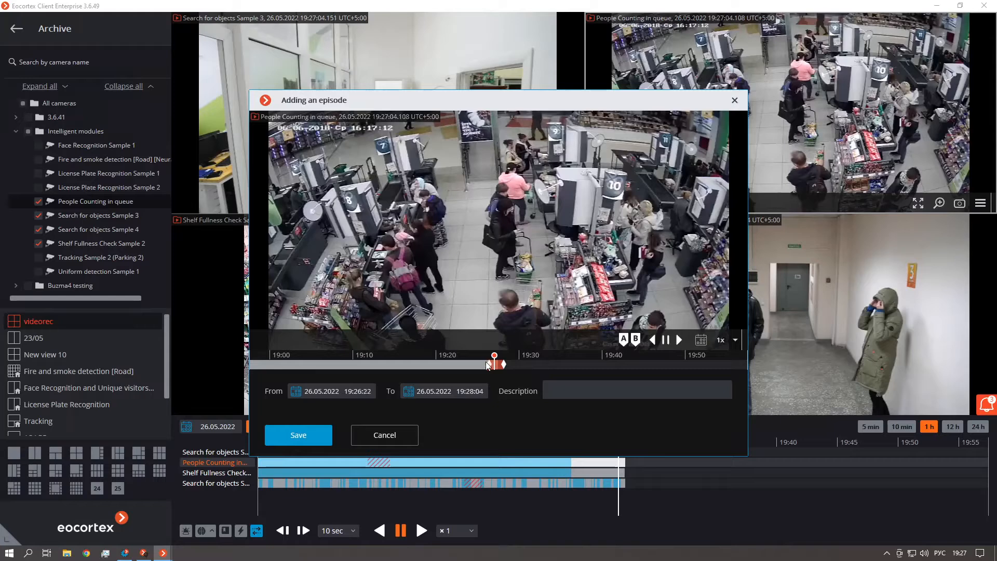
pyautogui.click(435, 363)
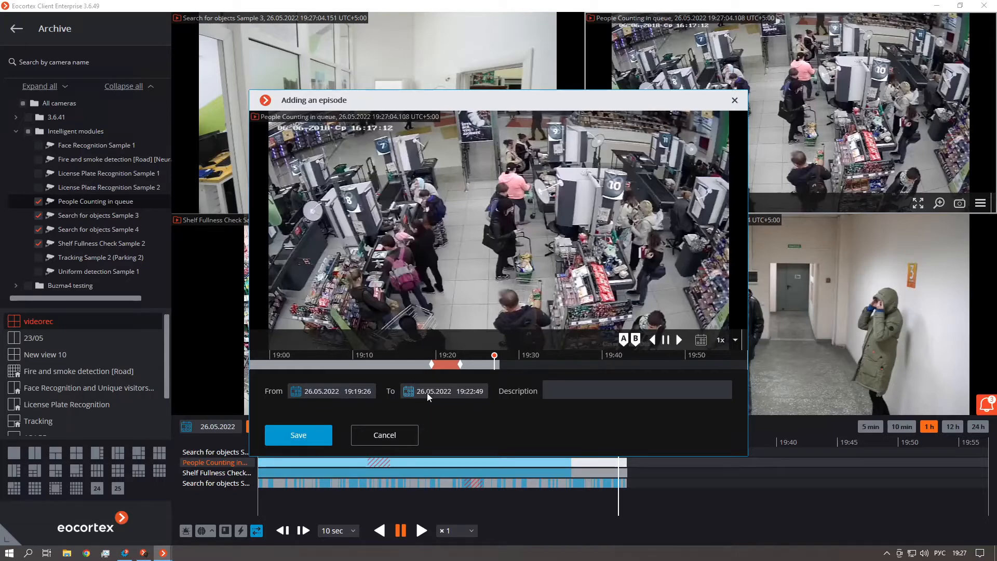
pyautogui.click(619, 393)
pyautogui.write('1254')
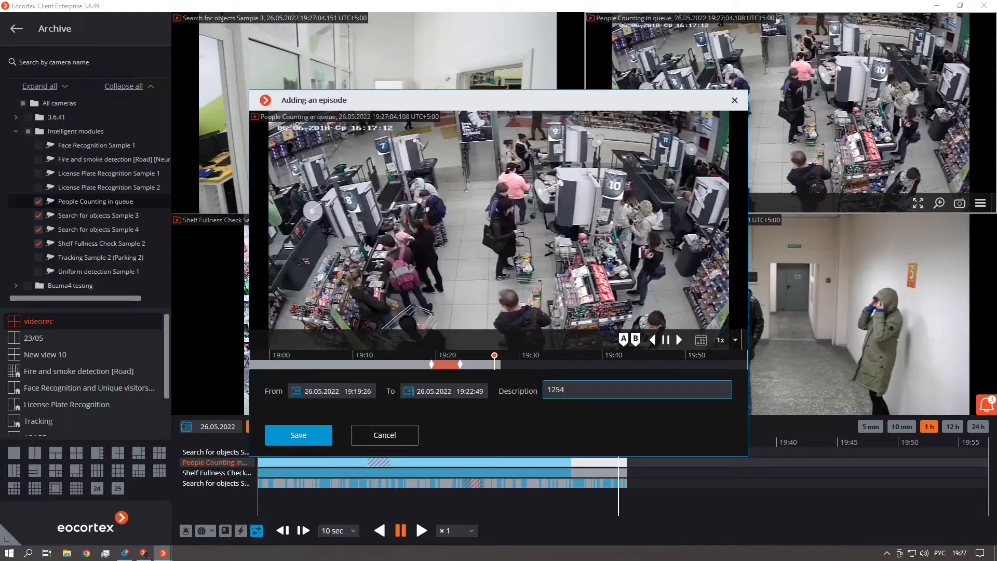
pyautogui.click(314, 438)
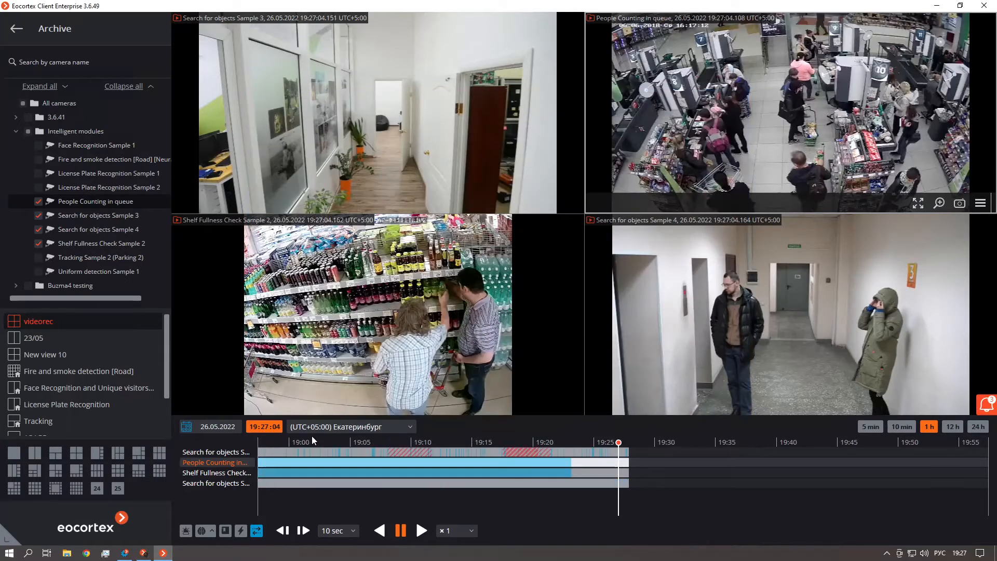
# Add another People Counting in queue episode starting at 19:18:37 to the episode archive, with description 25555
pyautogui.rightClick(737, 129)
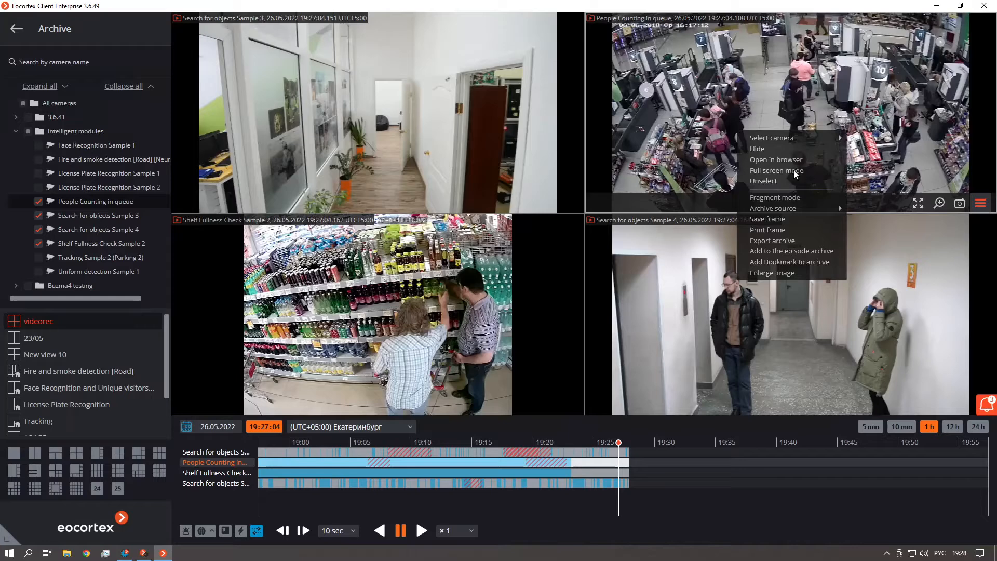
pyautogui.click(800, 251)
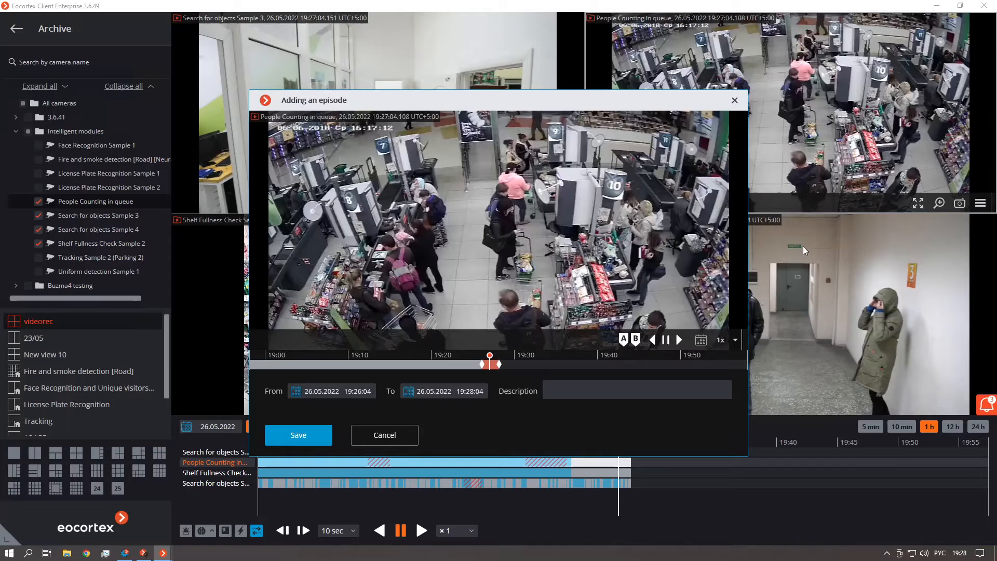
pyautogui.moveTo(482, 364); pyautogui.dragTo(425, 364)
pyautogui.click(564, 390)
pyautogui.write('25555')
pyautogui.click(302, 436)
# Add a Search for objects Sample 4 episode from 19:11:30 to 19:12:22 to the episode archive, with description 2589
pyautogui.rightClick(777, 304)
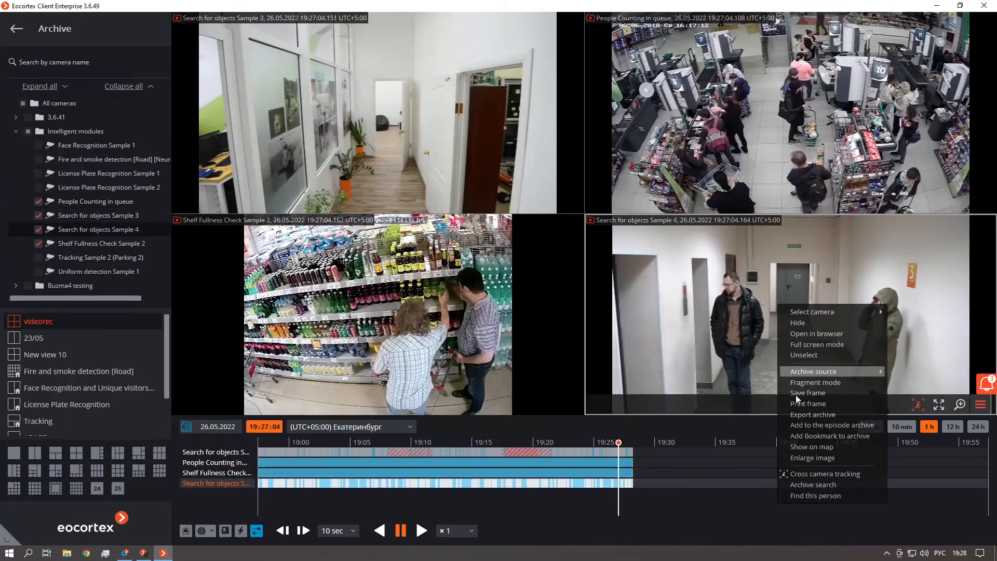
pyautogui.click(794, 426)
pyautogui.moveTo(482, 364); pyautogui.dragTo(365, 364)
pyautogui.click(576, 389)
pyautogui.write('2589')
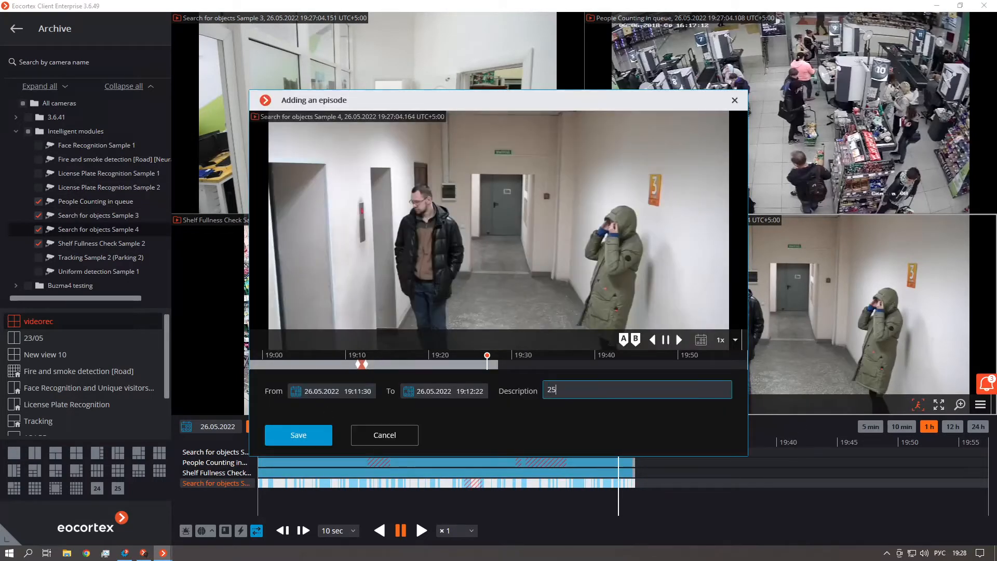
pyautogui.click(323, 424)
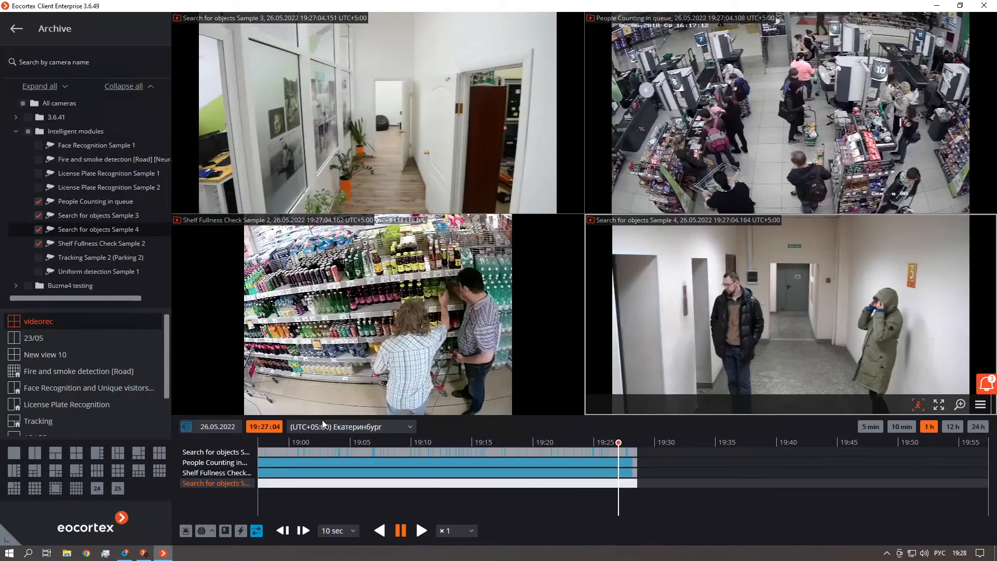
# Leave archive mode, open the list of saved episodes in the episode archive and refresh it
pyautogui.click(17, 27)
pyautogui.click(17, 27)
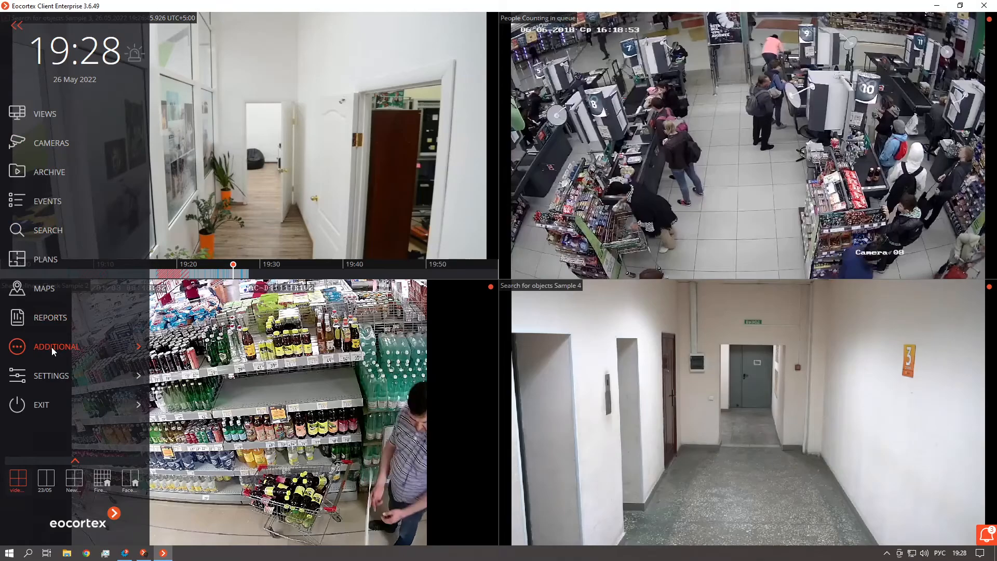
pyautogui.click(51, 347)
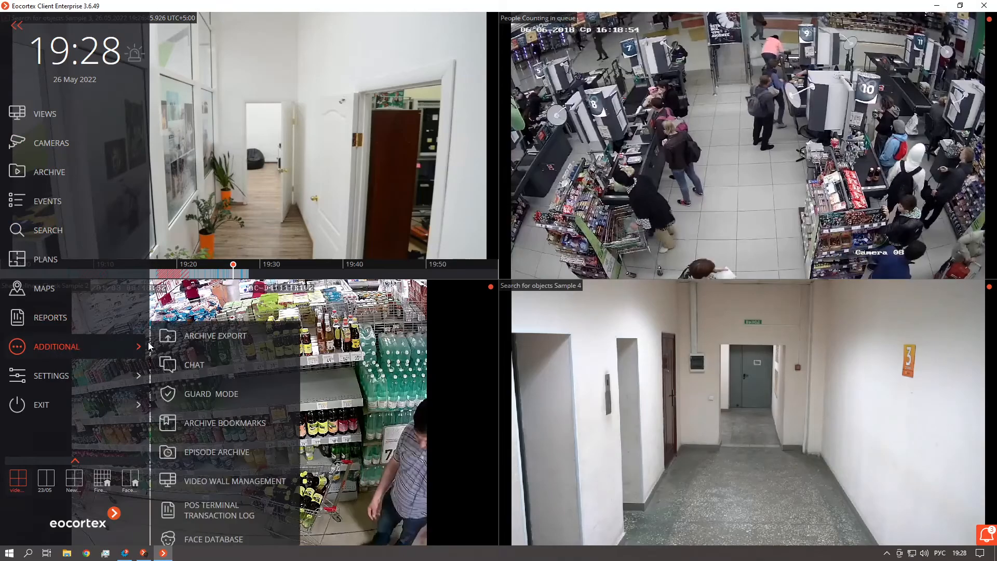
pyautogui.click(216, 453)
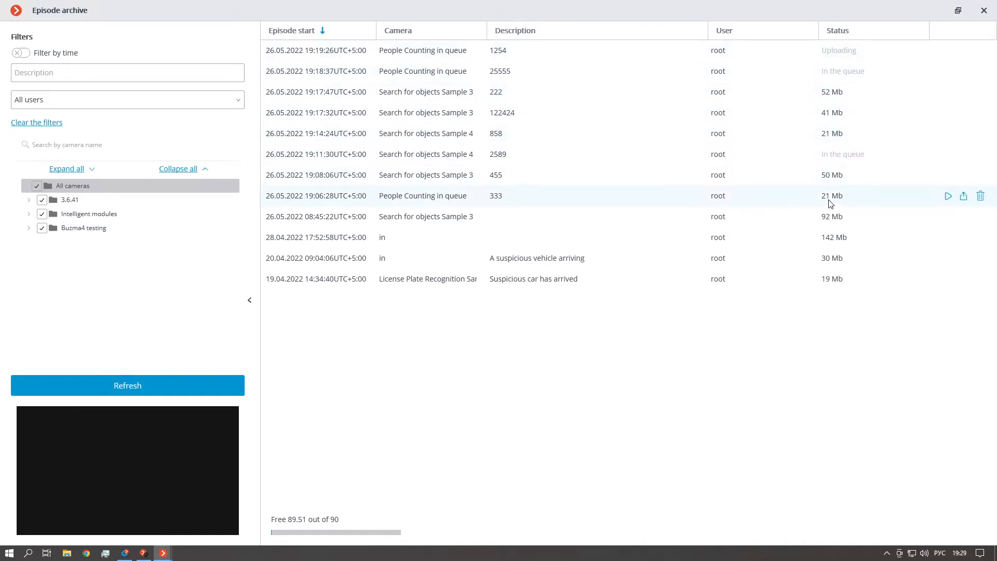
pyautogui.click(99, 388)
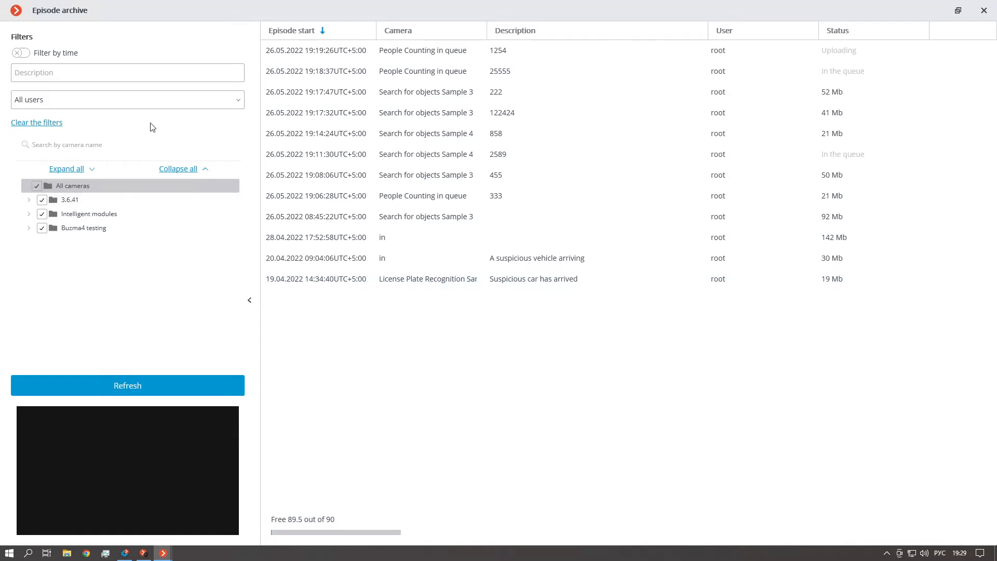
# Turn on filtering by time for the stored episodes and check which users the user filter offers
pyautogui.click(20, 54)
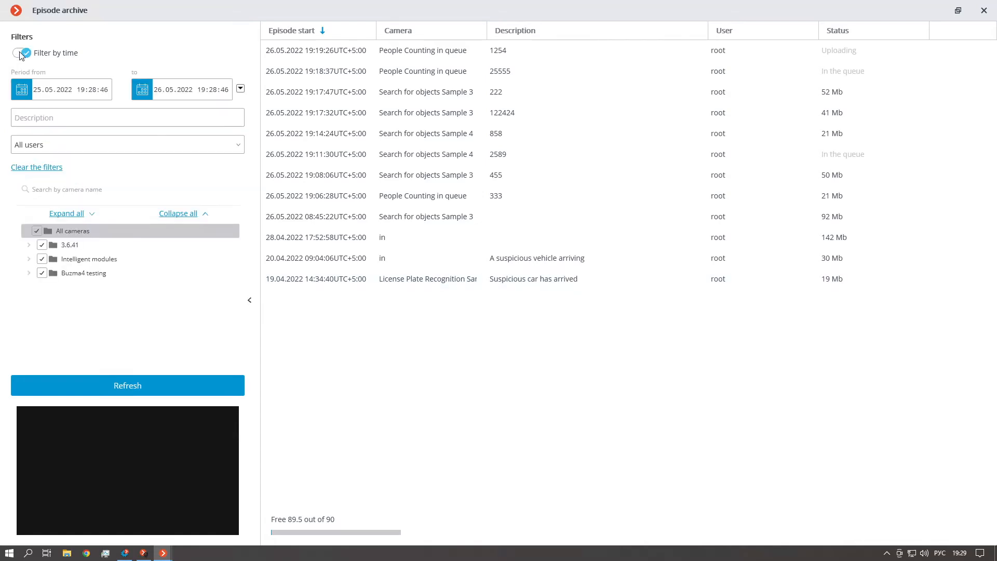
pyautogui.click(60, 121)
pyautogui.click(56, 146)
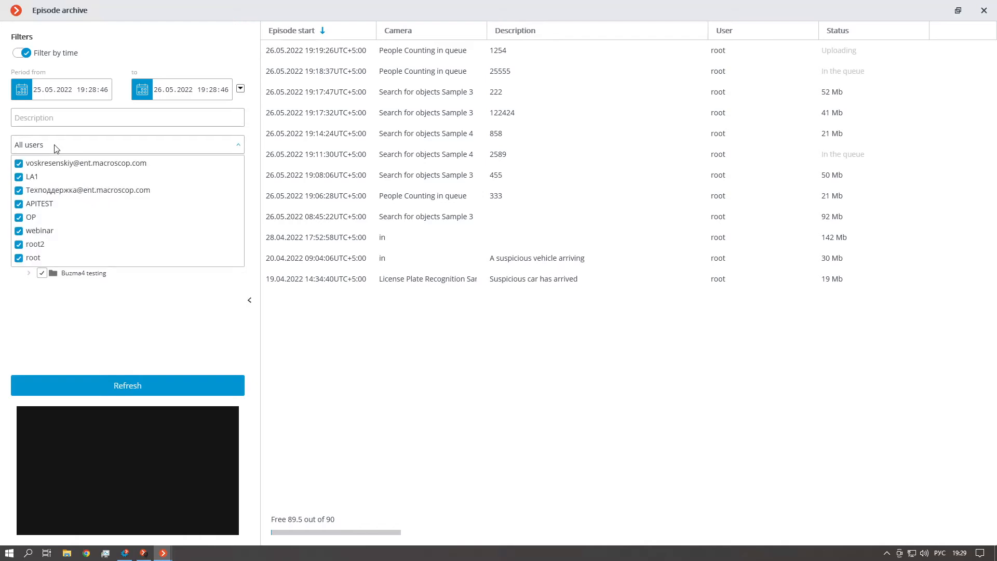
pyautogui.click(55, 146)
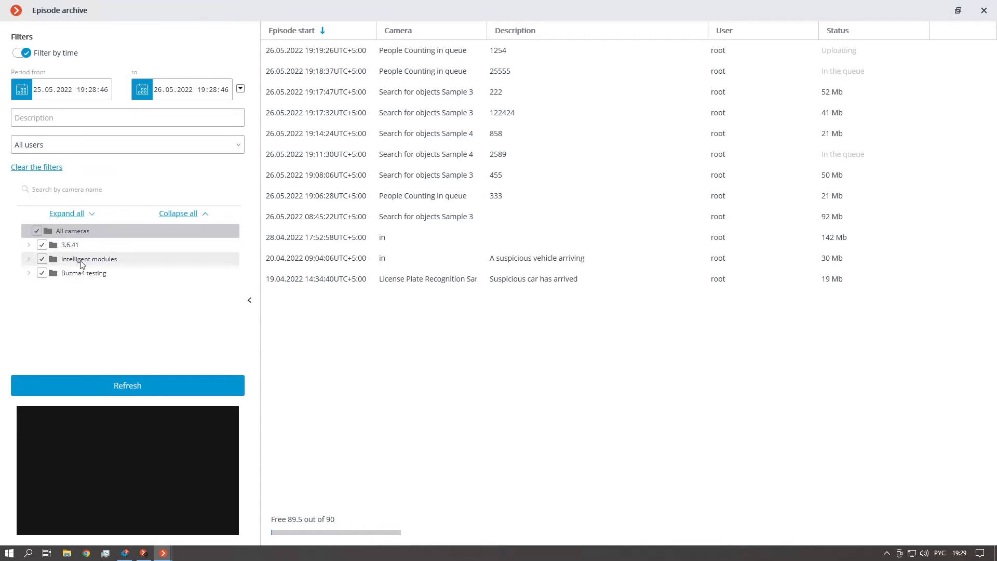
# Set the filter period to start at 26.05.2022 08:28:46 and refresh the episode list
pyautogui.click(41, 92)
pyautogui.write('26')
pyautogui.click(81, 90)
pyautogui.write('08')
pyautogui.click(140, 395)
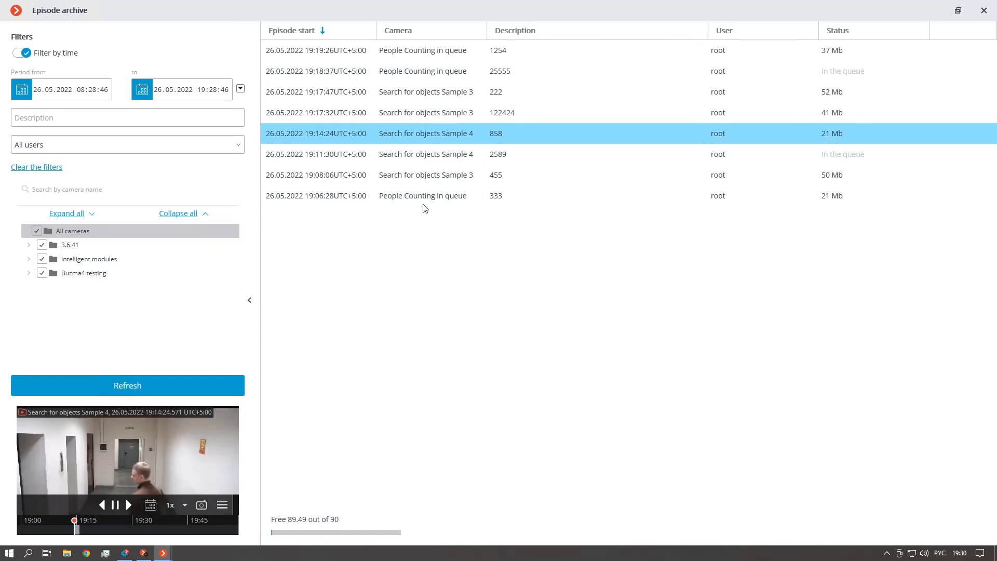
# Preview the Search for objects Sample 3 episode with description 455 and look through the actions available for it
pyautogui.click(434, 180)
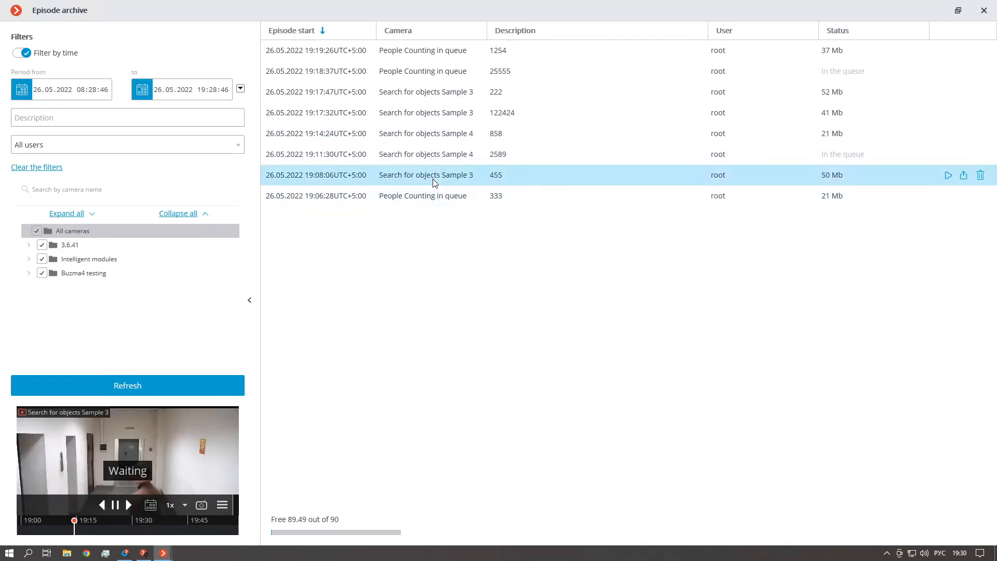
pyautogui.rightClick(434, 181)
pyautogui.click(561, 314)
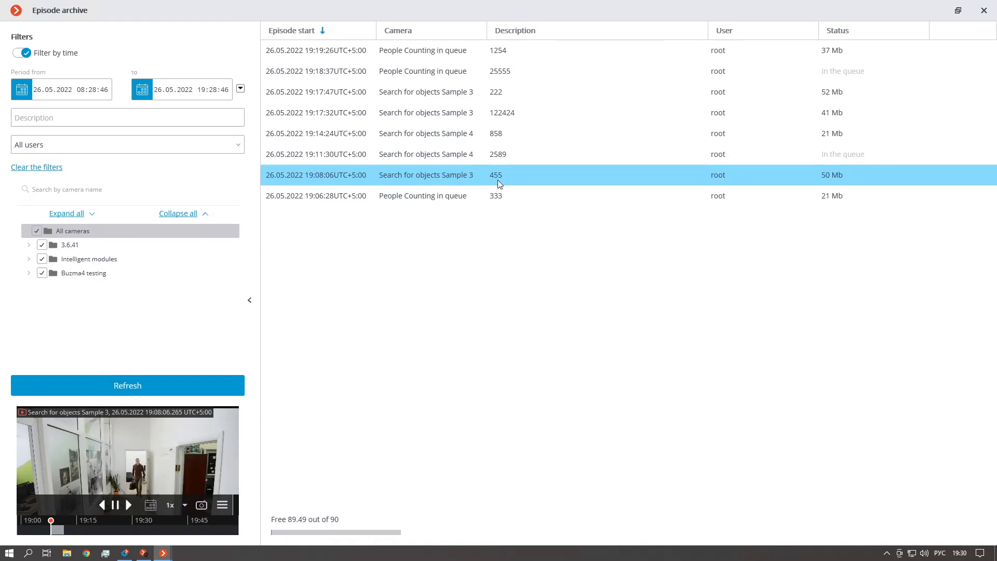
pyautogui.rightClick(519, 175)
pyautogui.click(642, 253)
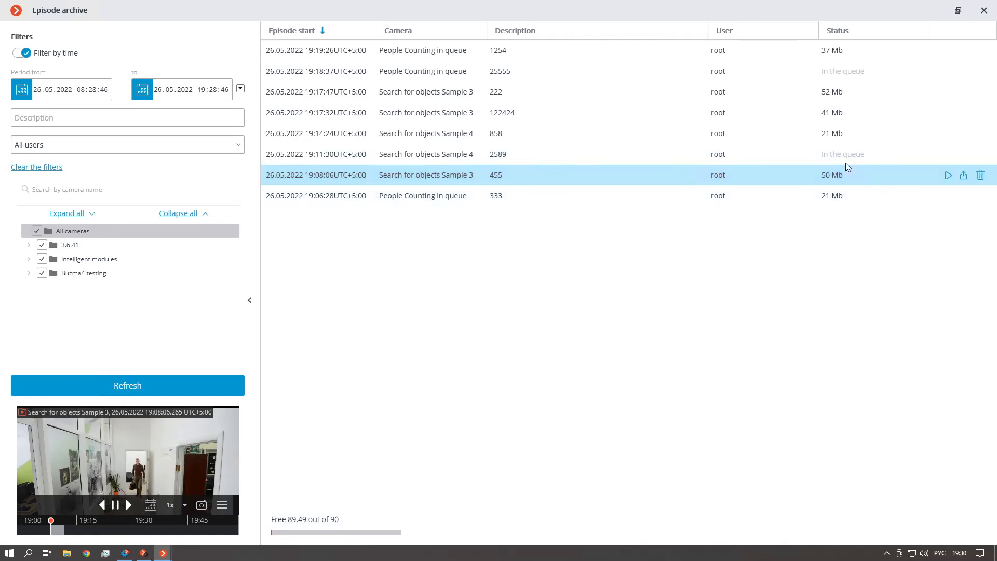
# Delete the Search for objects Sample 3 episode with description 455 from the episode archive
pyautogui.click(980, 175)
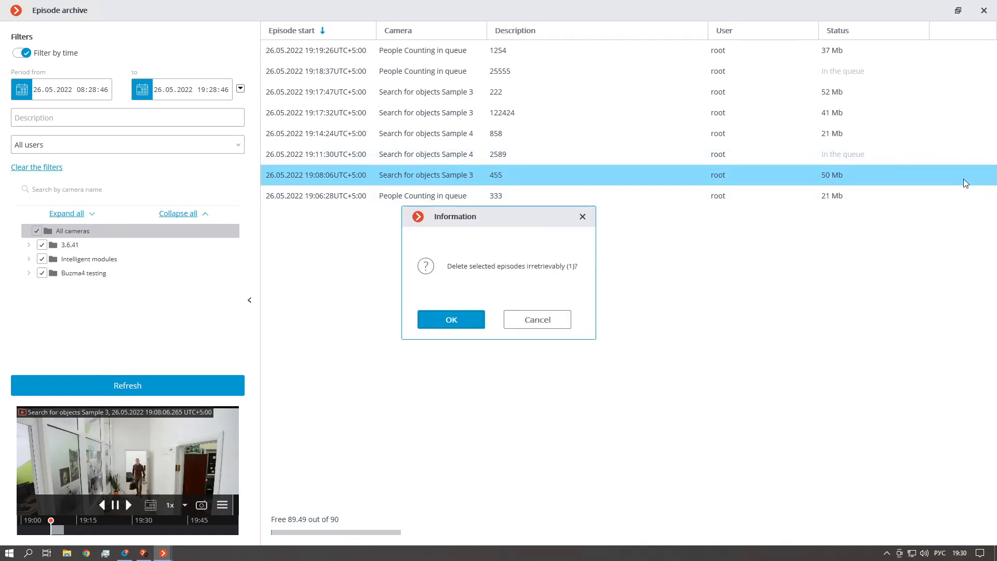
pyautogui.click(471, 318)
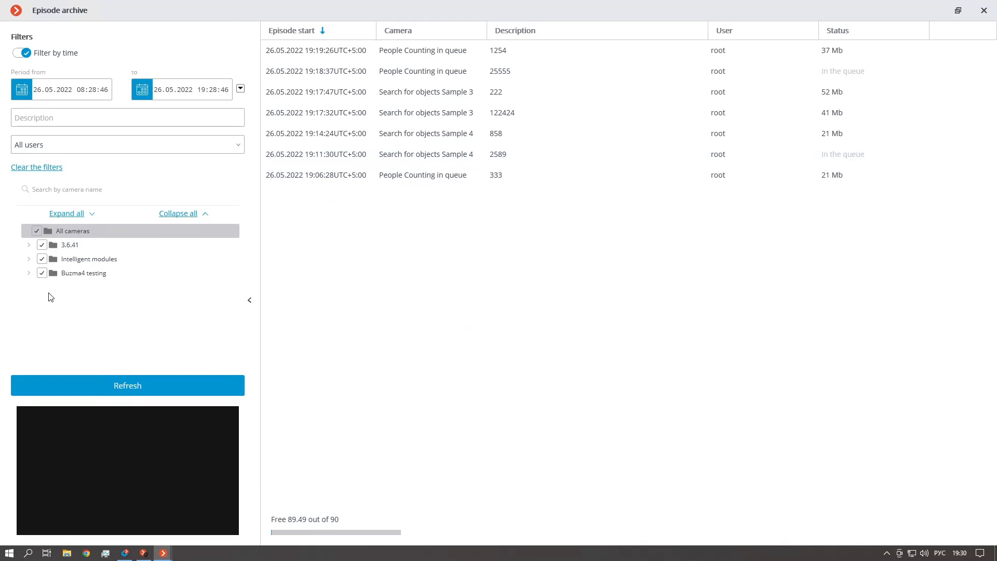